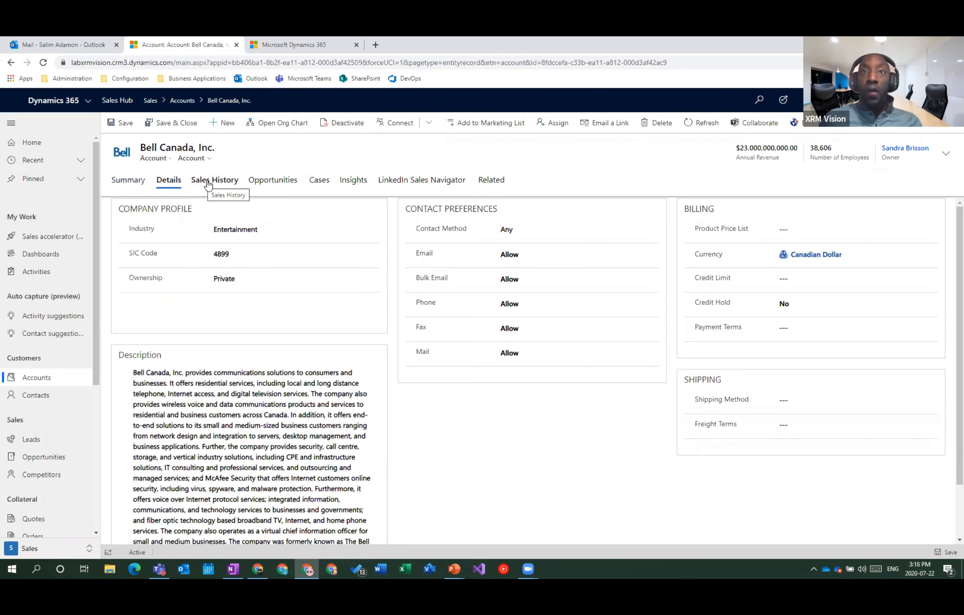
Open the account's Sales History report, highlight May 2019 in the monthly sales chart, and clear the highlight.
left_click(208, 183)
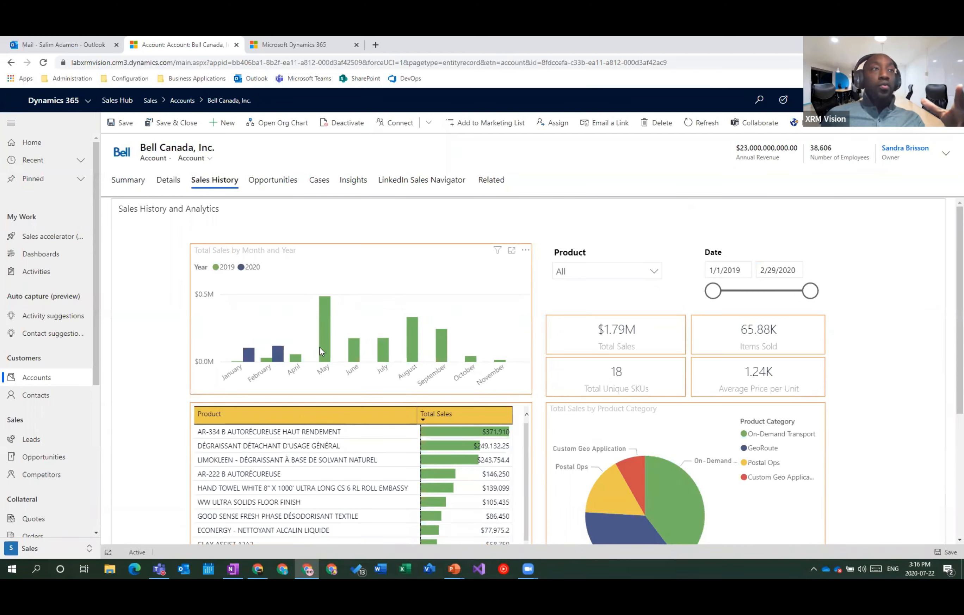
mouse_move(322, 340)
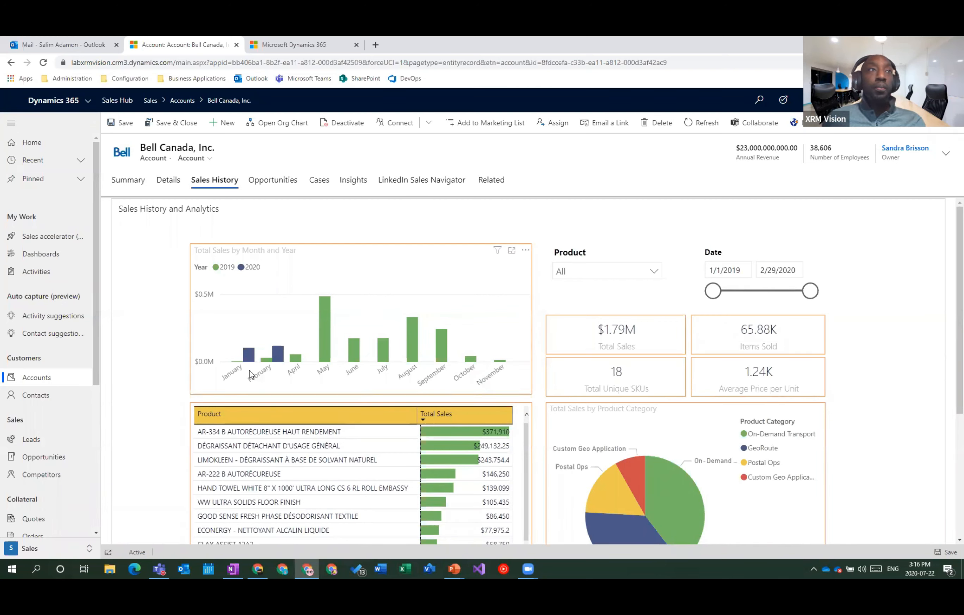
left_click(329, 335)
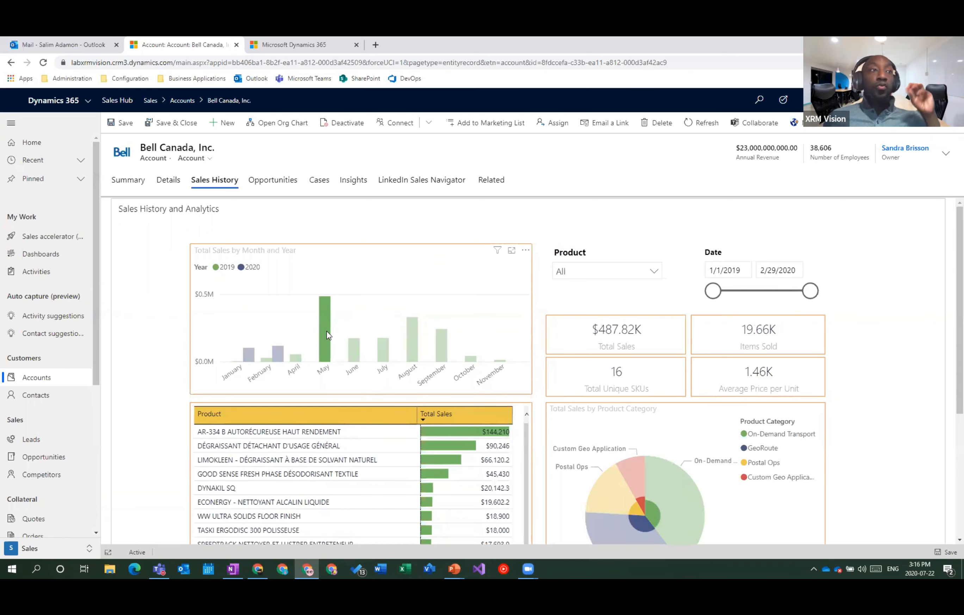
left_click(328, 335)
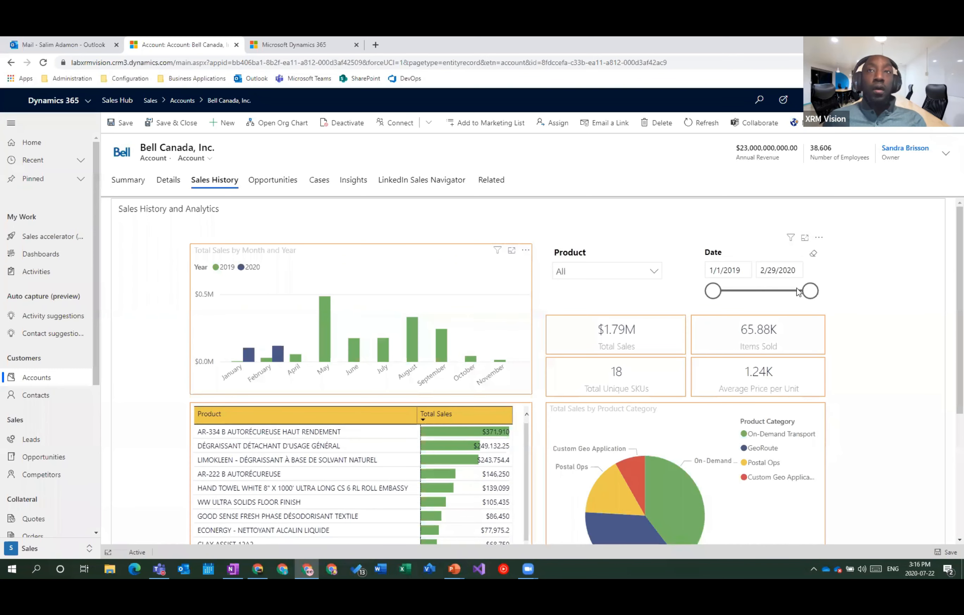
Filter the sales report to dates from 5/25/2019 to 11/21/2019, and clear the date filter.
left_click_drag(714, 292, 749, 296)
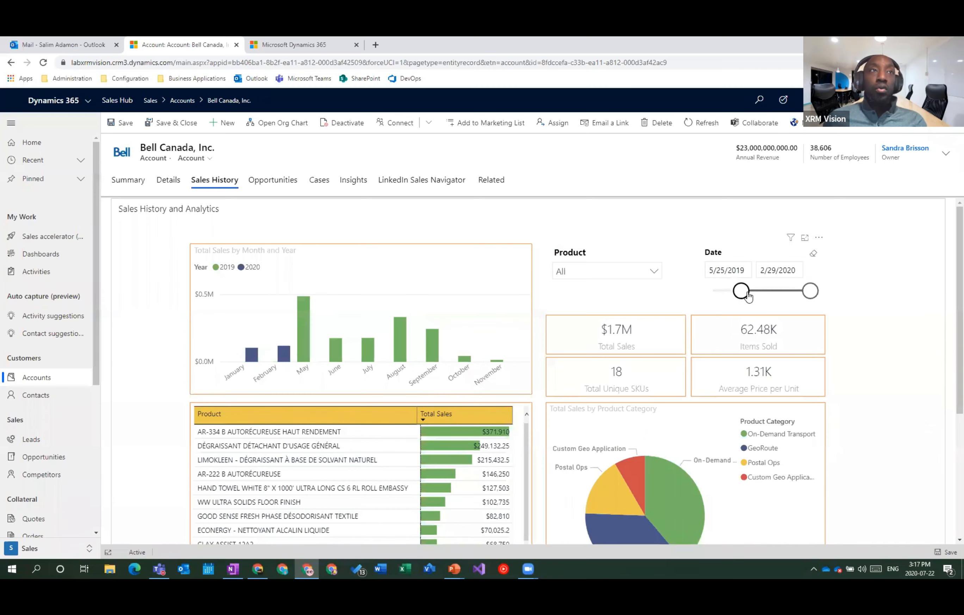
left_click_drag(810, 291, 785, 292)
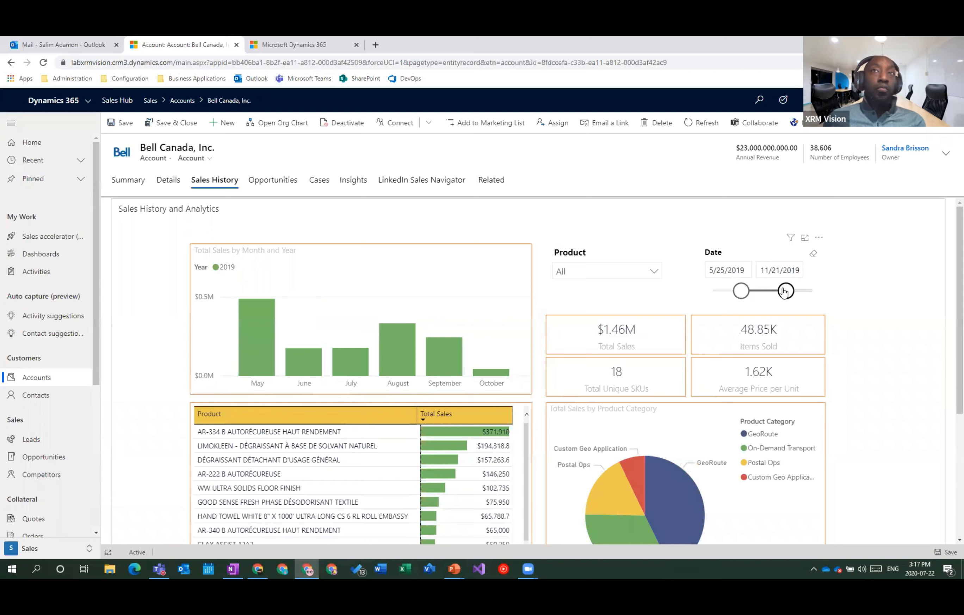
left_click(813, 255)
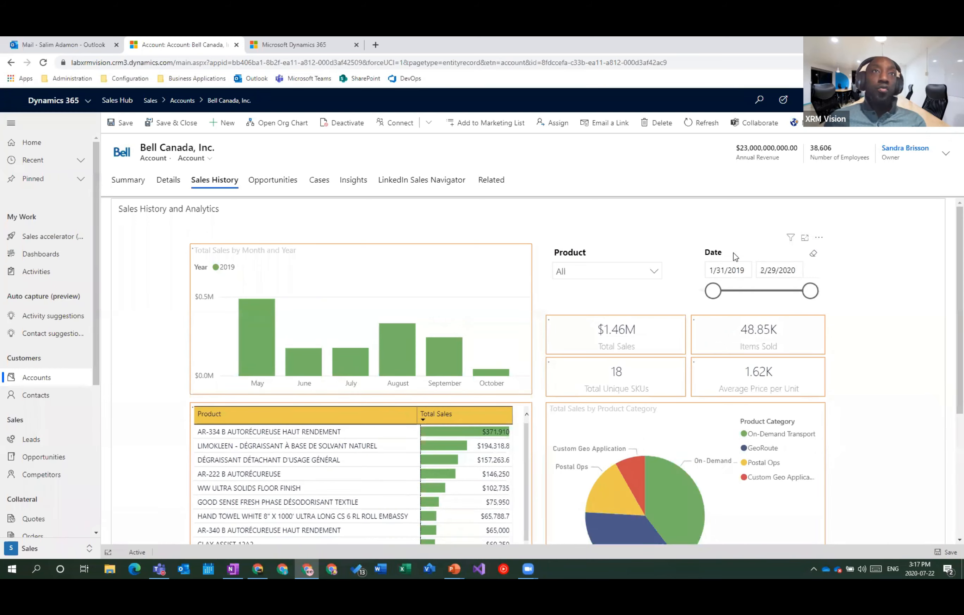
View the account's opportunities, and examine its LinkedIn Sales Navigator company profile, connections and InMail form.
left_click(278, 183)
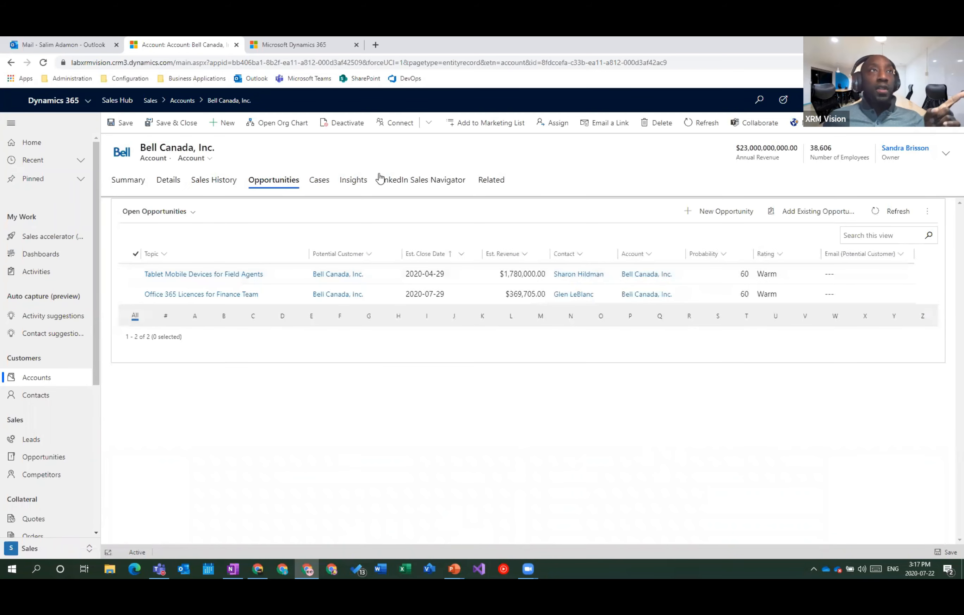
left_click(399, 183)
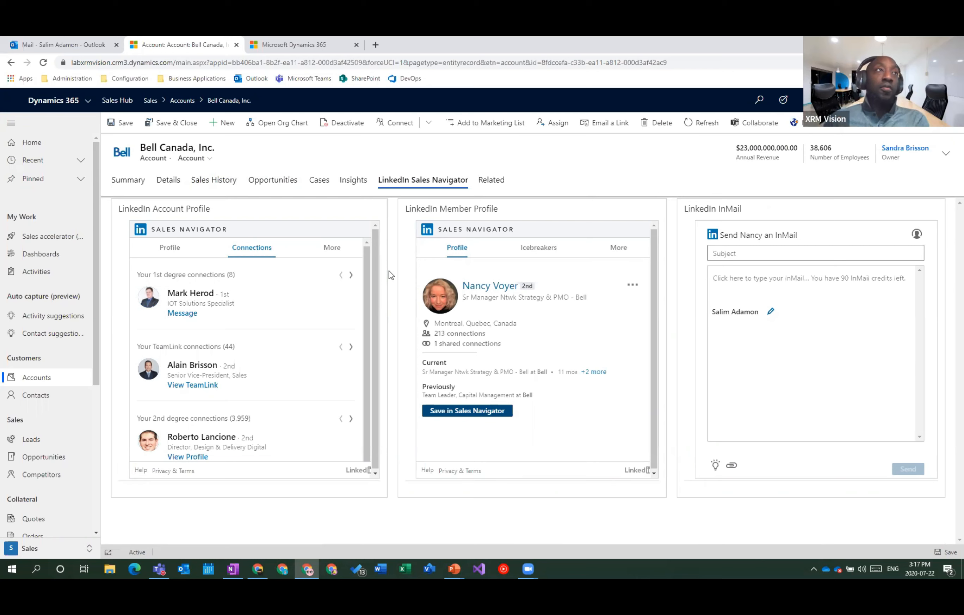
left_click(171, 248)
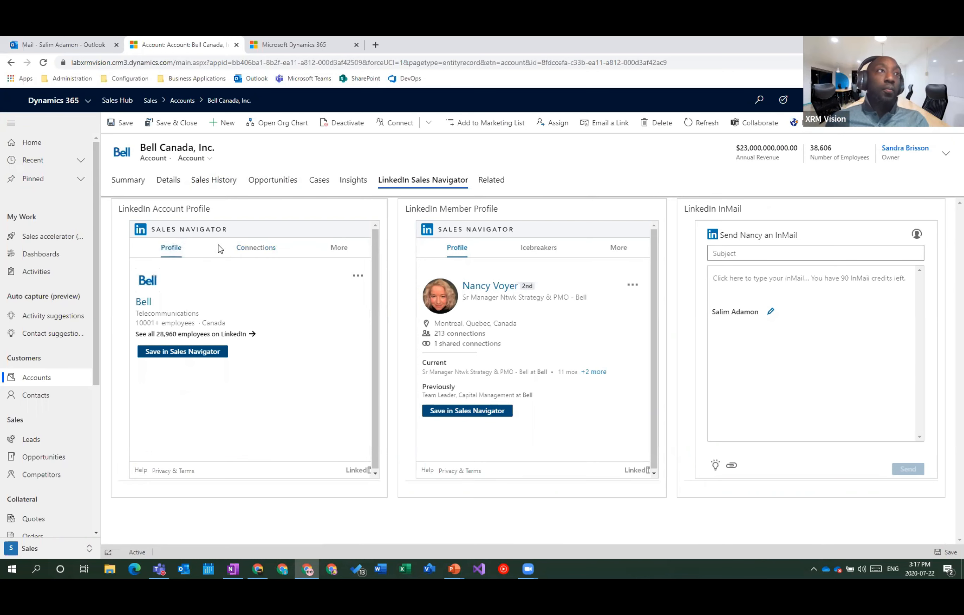
left_click(244, 250)
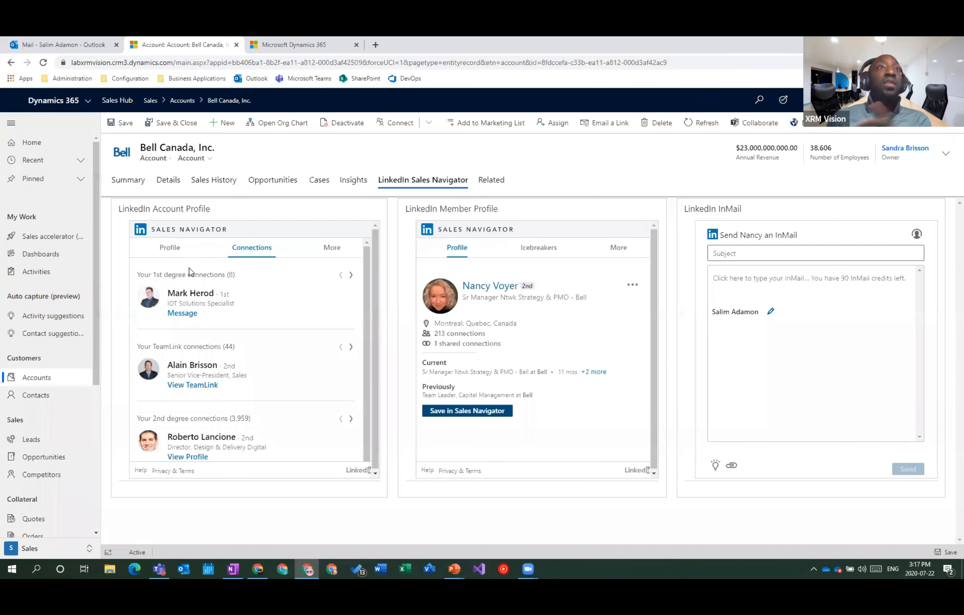
left_click(750, 255)
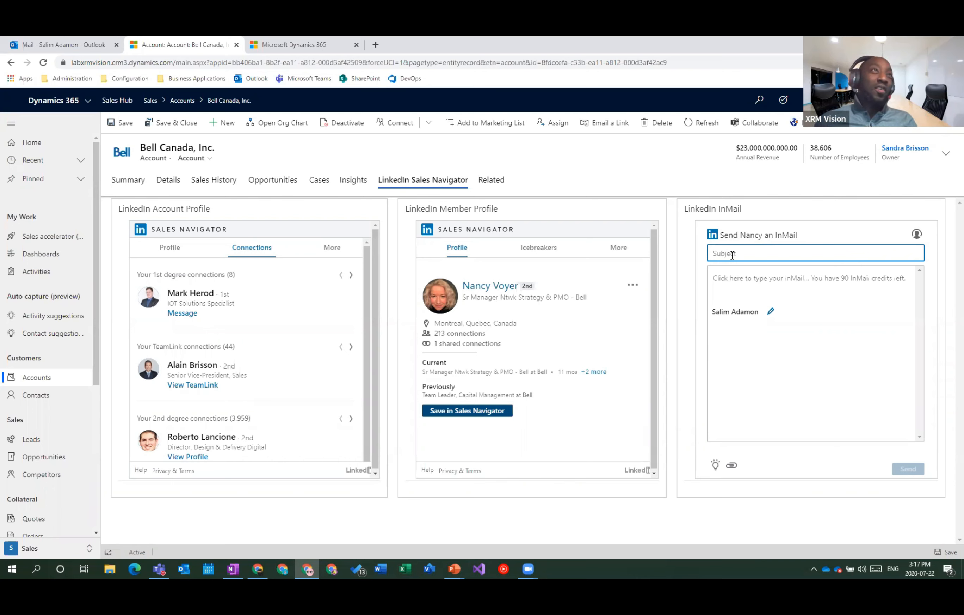
Open the Office 365 Licences for Finance Team opportunity from the account's Open Opportunities view and review its timeline, assistant and relationship health.
left_click(266, 183)
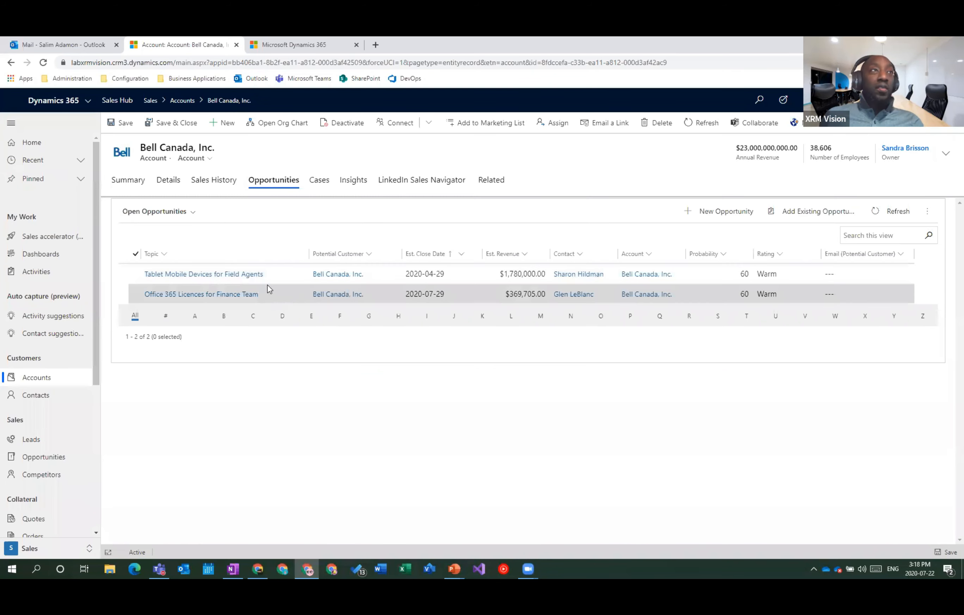
left_click(183, 212)
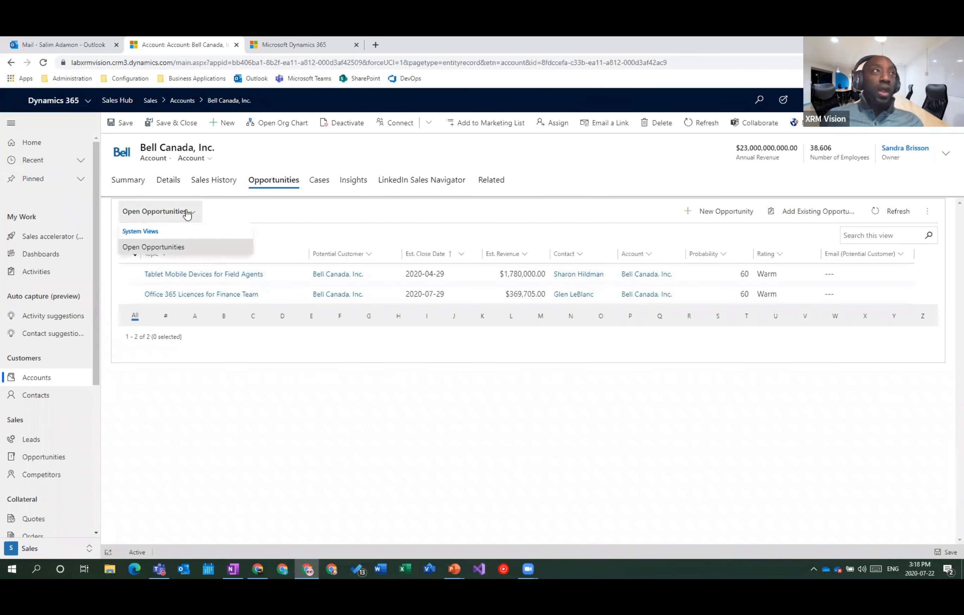
left_click(226, 248)
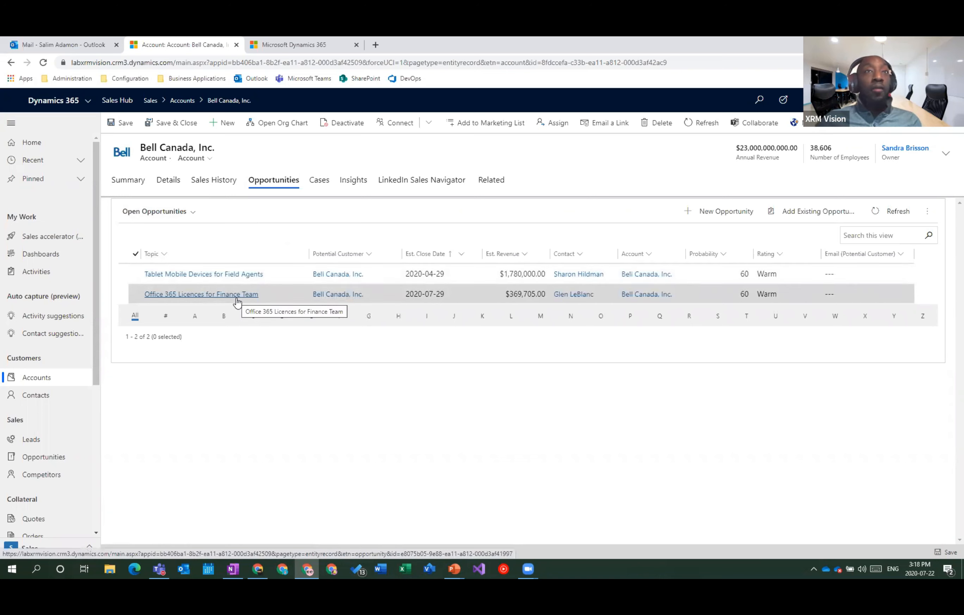
double_click(274, 297)
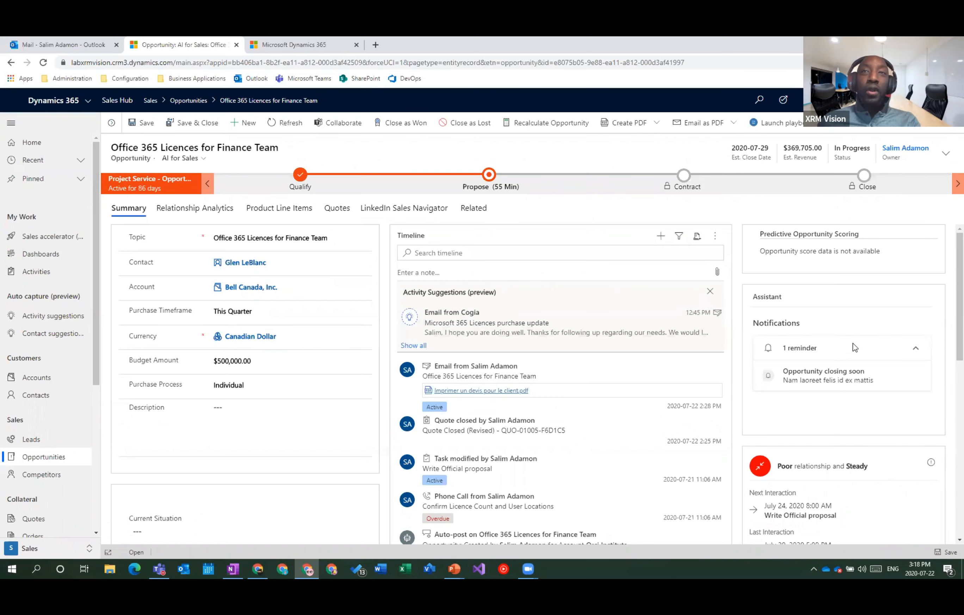
scroll(810, 372, "down", 1)
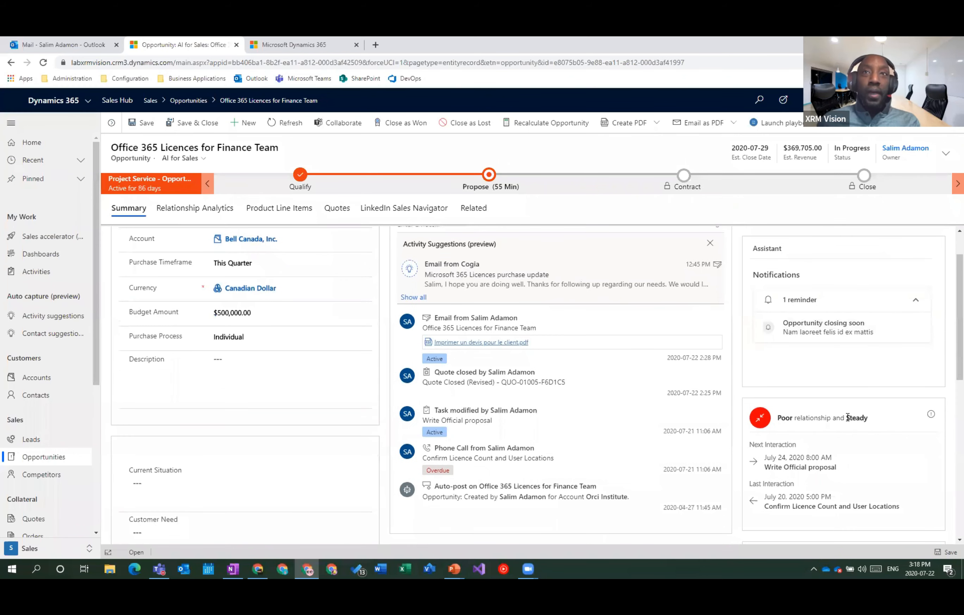
scroll(814, 428, "up", 1)
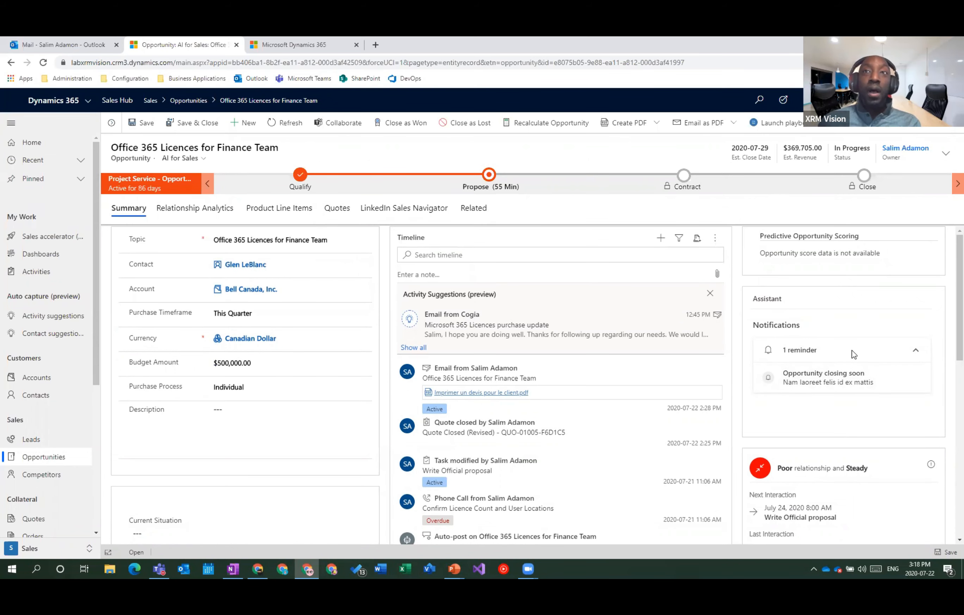
scroll(861, 376, "down", 1)
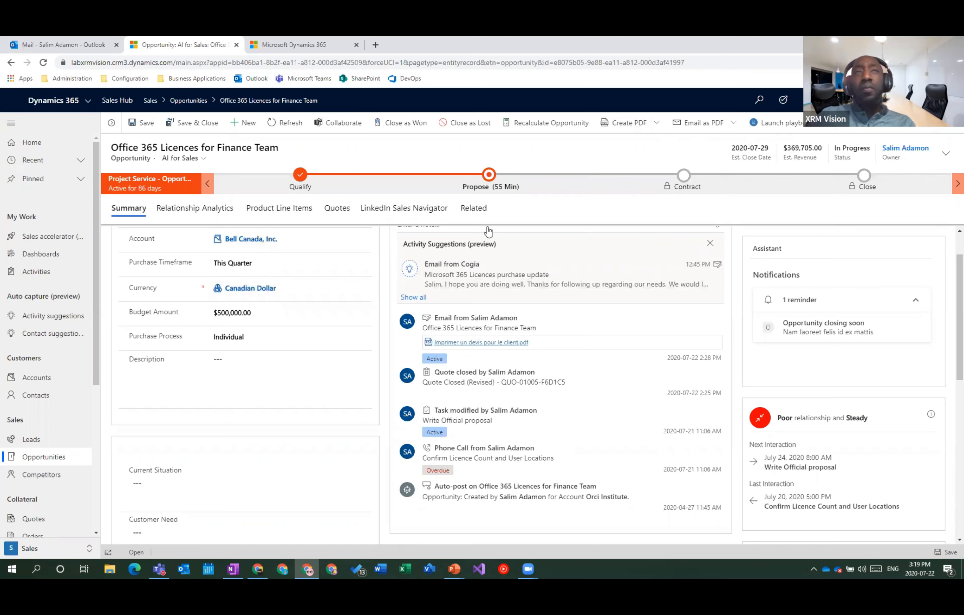
scroll(365, 259, "up", 2)
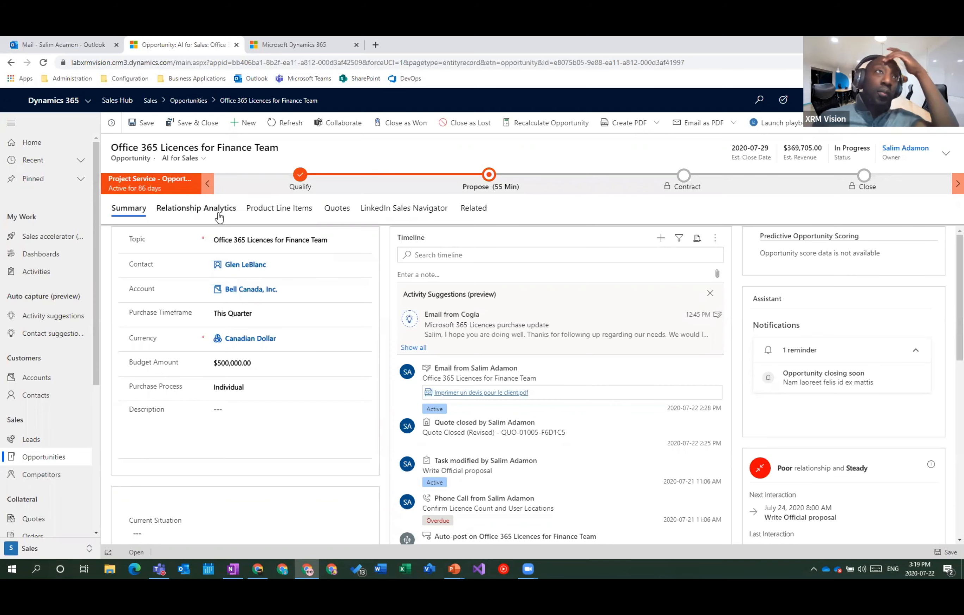
Open the opportunity's active quote and create a revision of it.
left_click(334, 210)
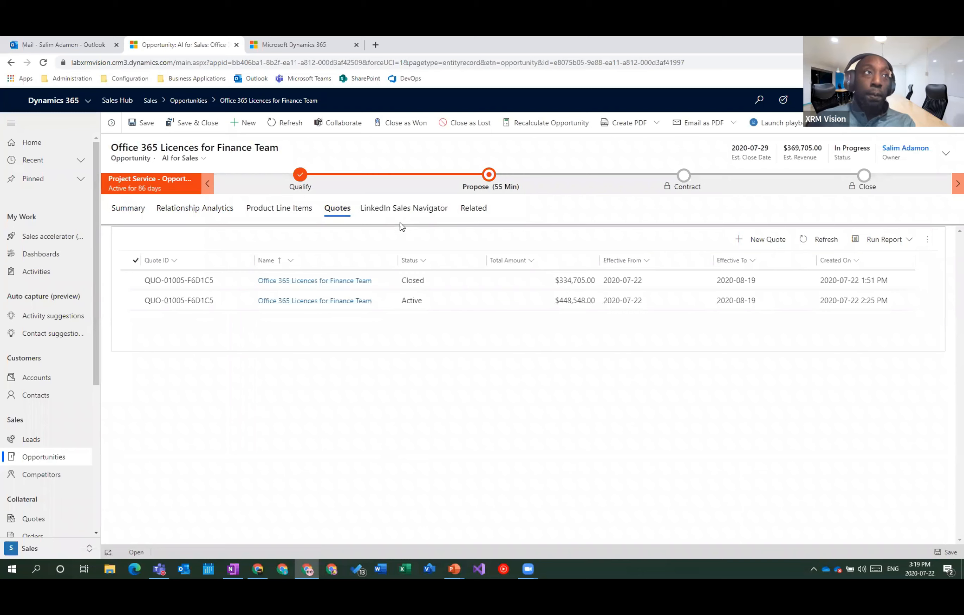
left_click_drag(254, 260, 262, 260)
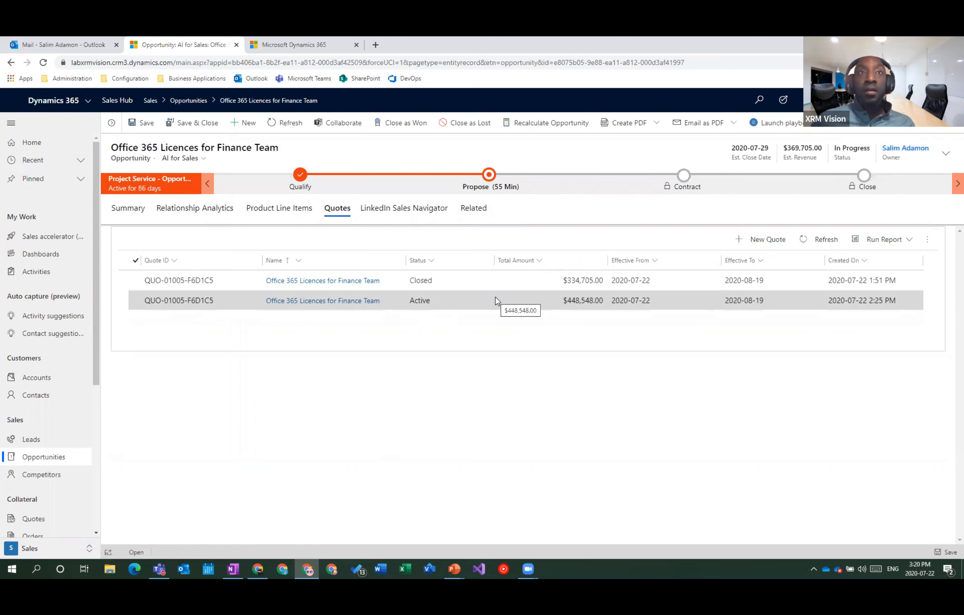
left_click(457, 302)
double_click(457, 303)
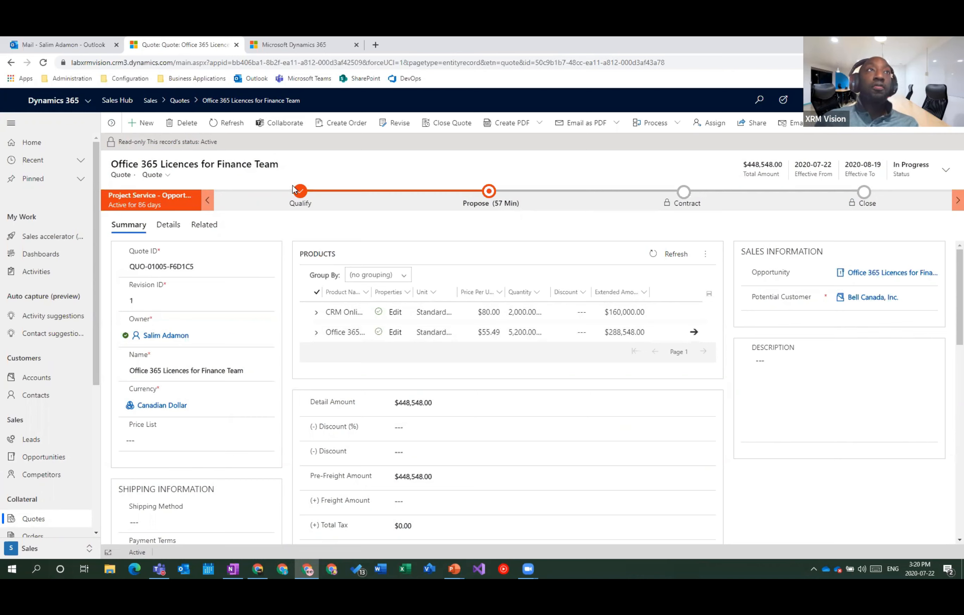
left_click(397, 126)
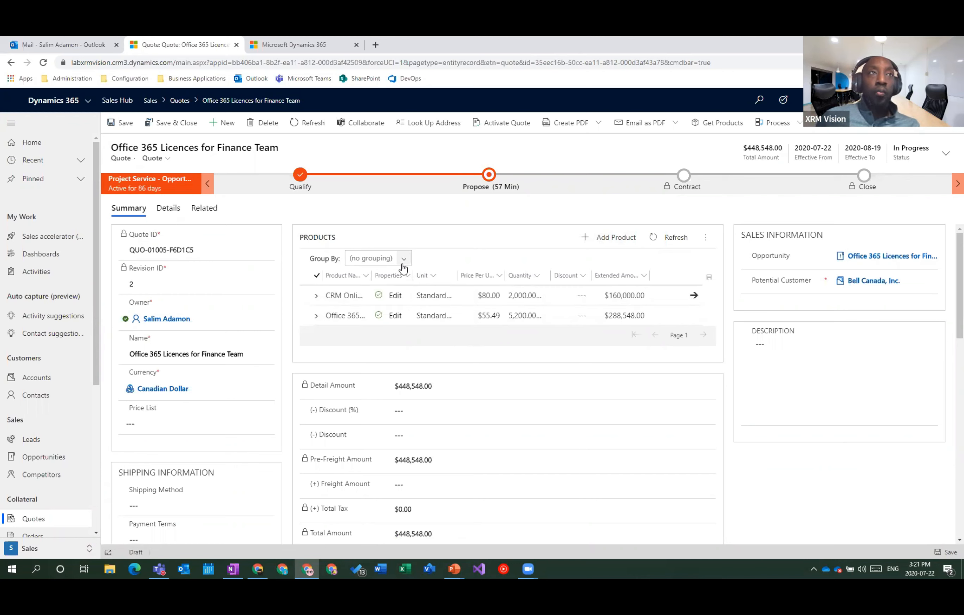
Widen the Product Name column, expand the Office 365 for Enterprise (sample) line, and set and save its quantity as 5,700.
left_click_drag(371, 274, 442, 276)
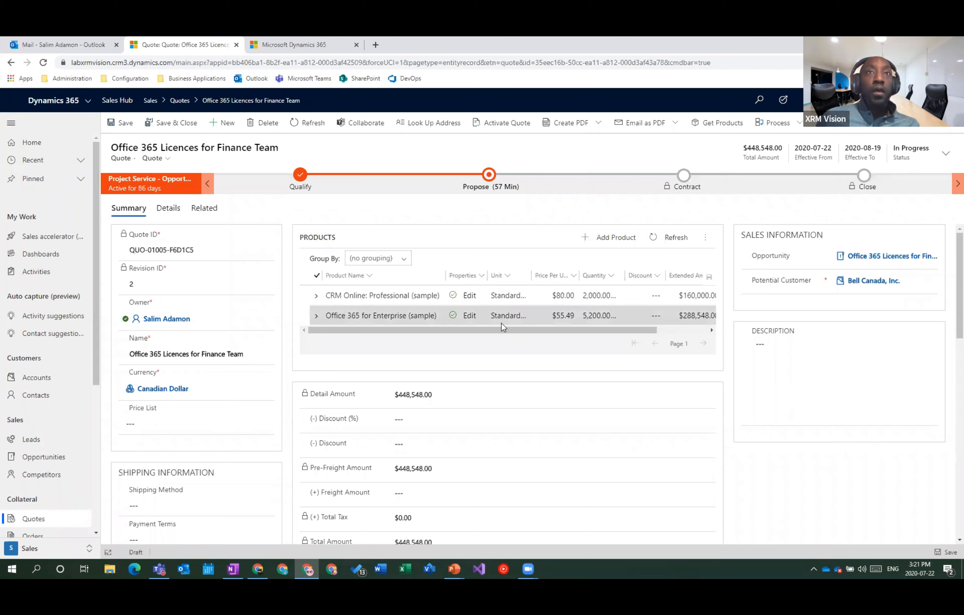
left_click(318, 315)
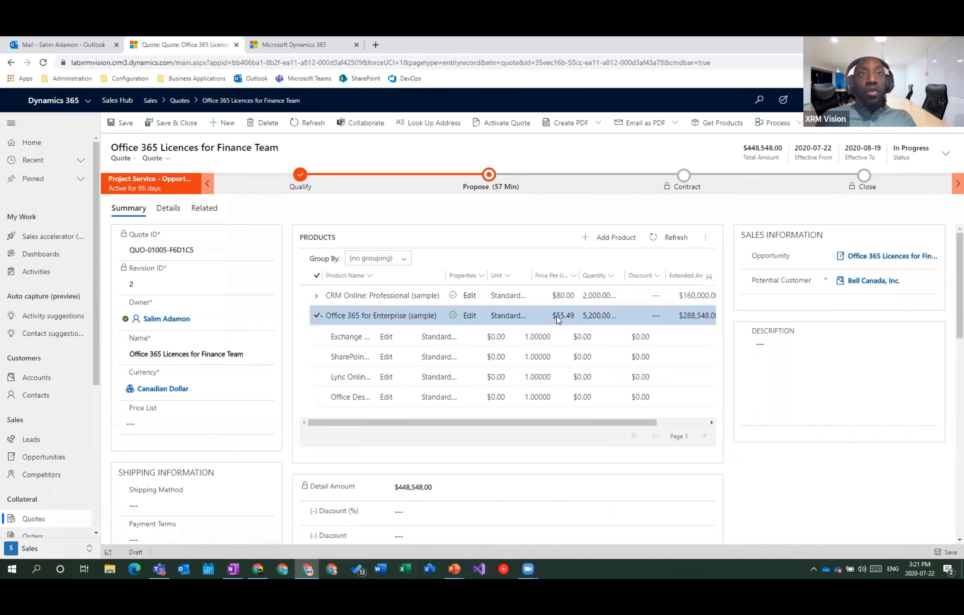
left_click(588, 316)
left_click(588, 315)
double_click(588, 312)
type("5700")
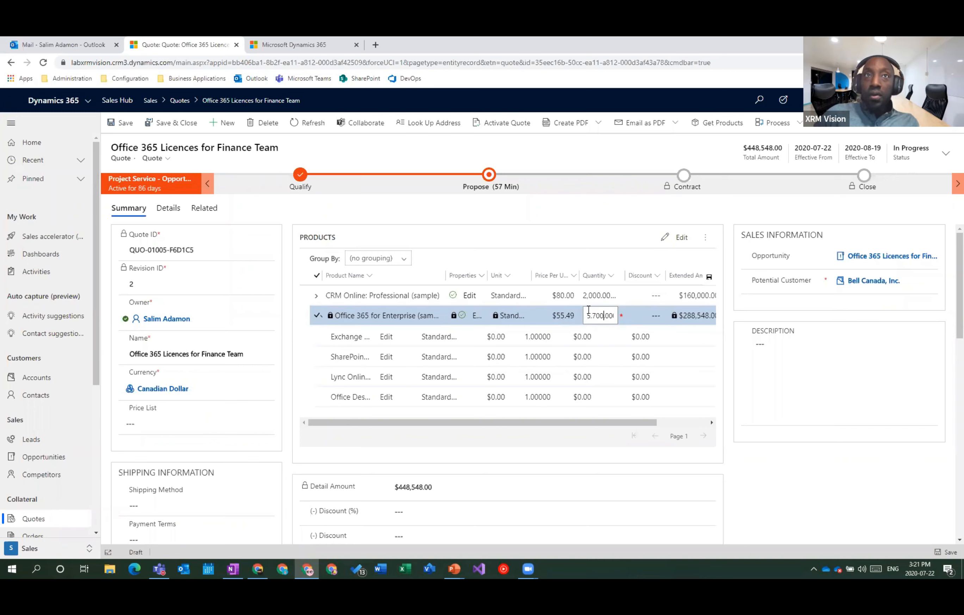
key("Return")
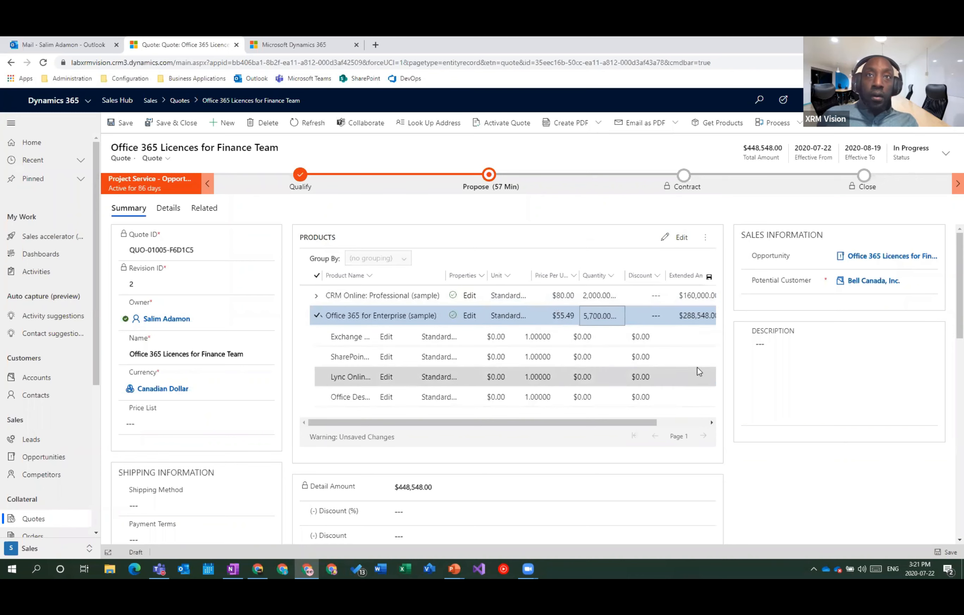
left_click(709, 277)
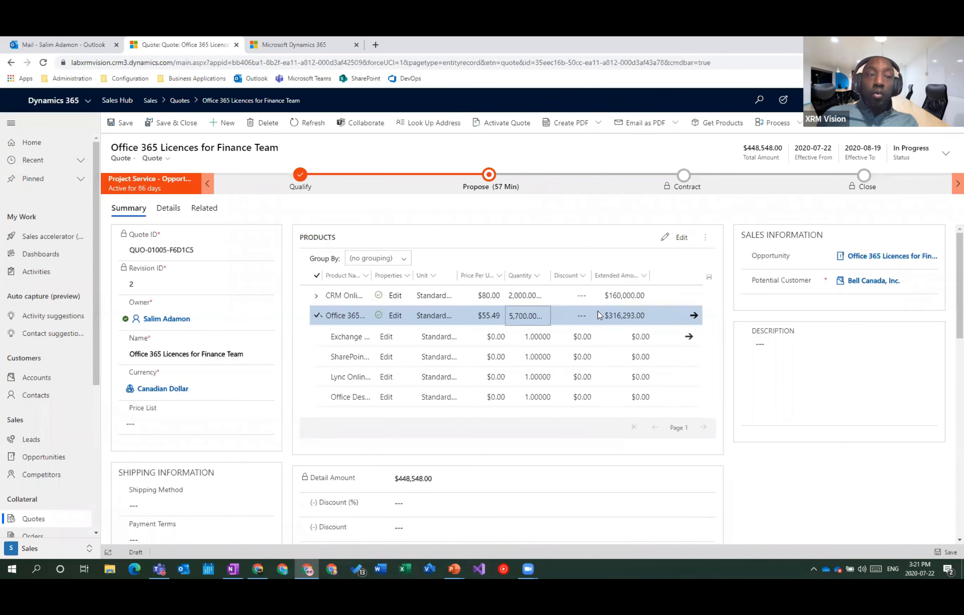
Open the CRM Online: Professional (sample) quote line in full, and switch to the Office 365 for Enterprise (sample) line in the record list.
double_click(460, 297)
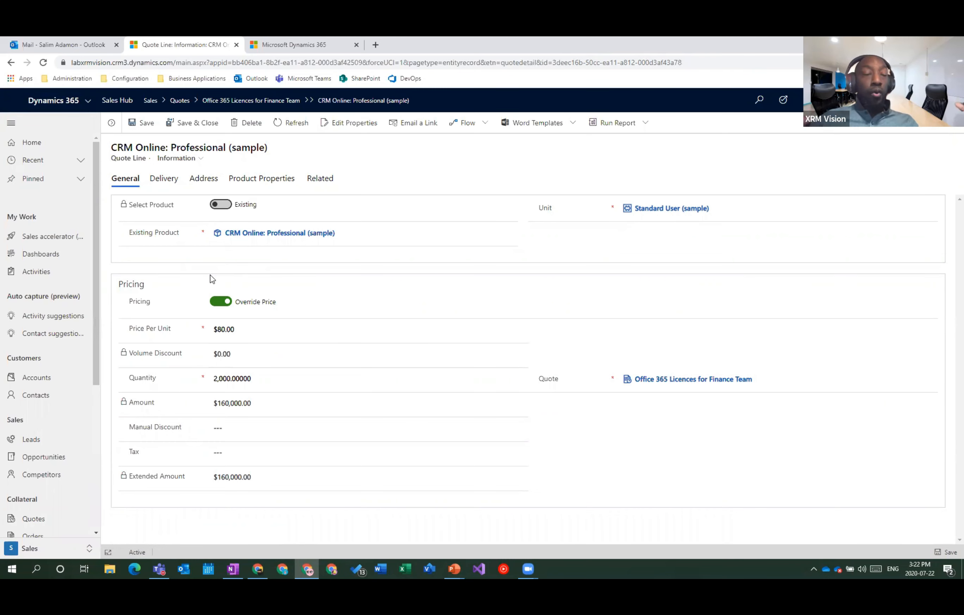
left_click(115, 123)
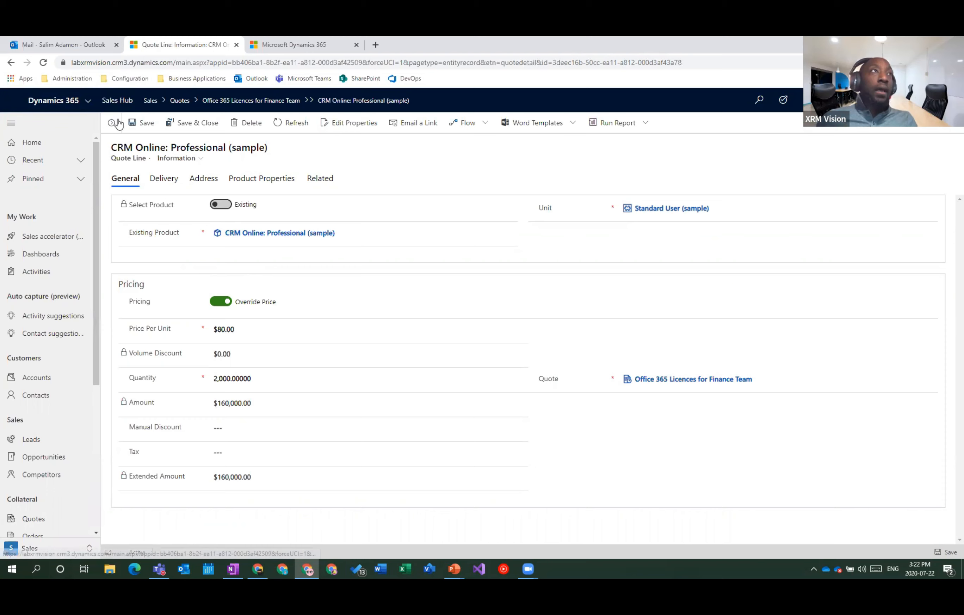
left_click(158, 205)
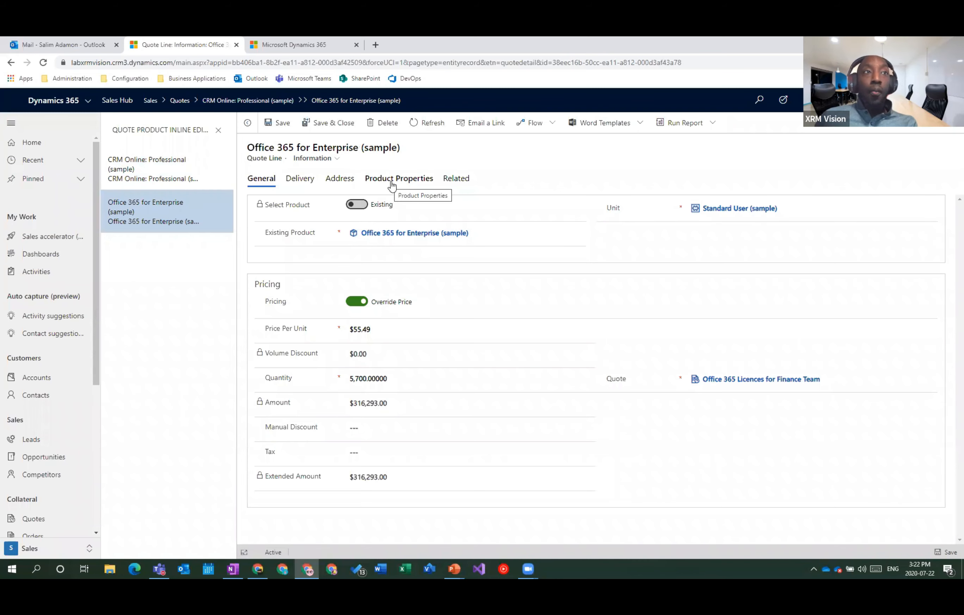
Examine the Office 365 for Enterprise quote line's product properties, and return to its general pricing information.
left_click(390, 185)
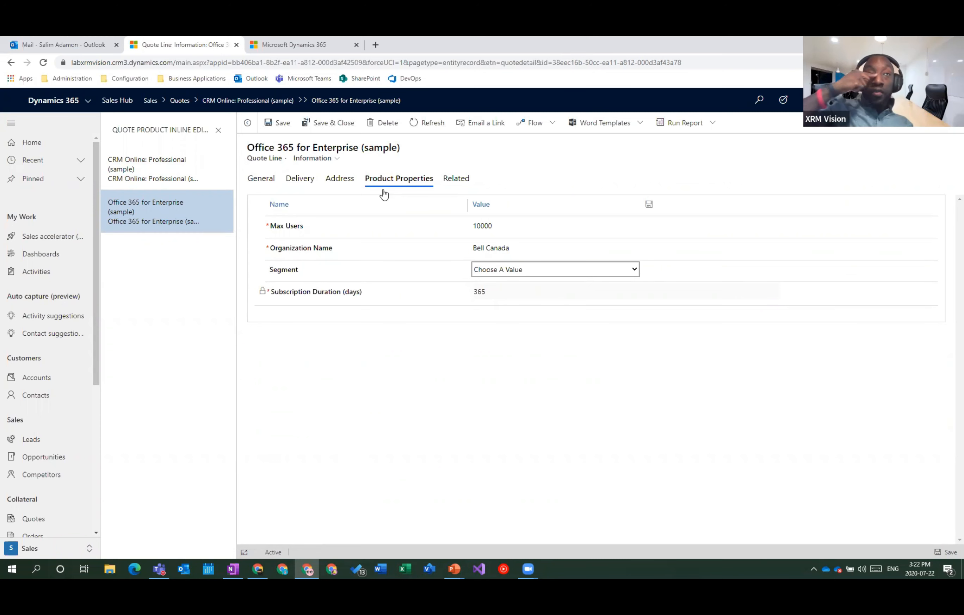
left_click(477, 216)
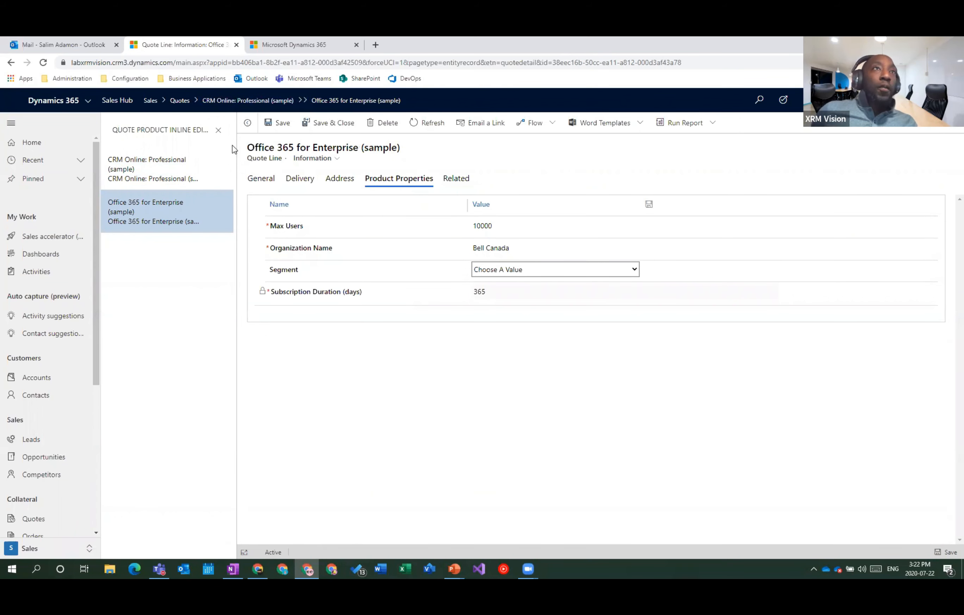
left_click(254, 181)
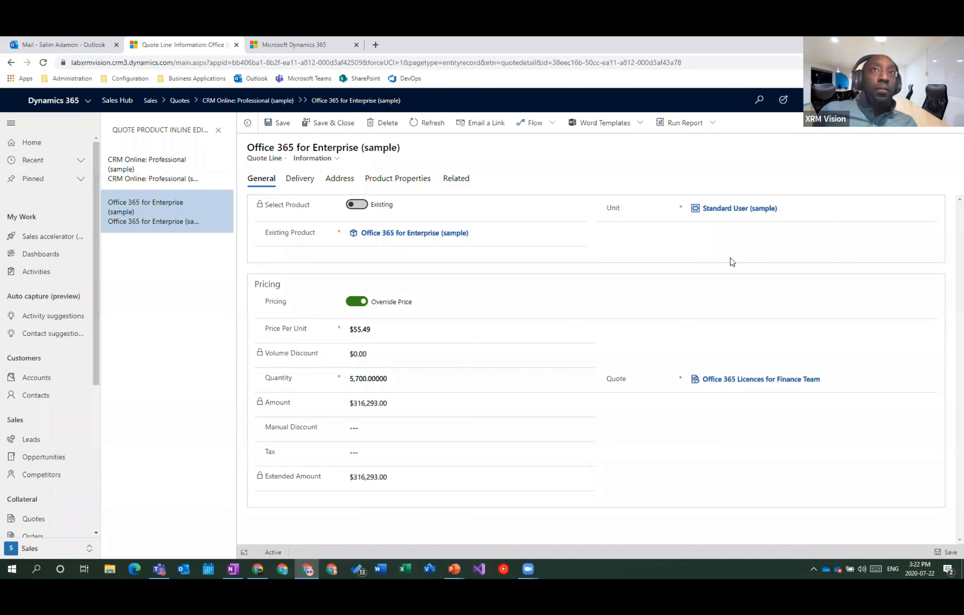
Return to the Office 365 Licences for Finance Team quote, and set and save its overall discount as 10%.
left_click(756, 383)
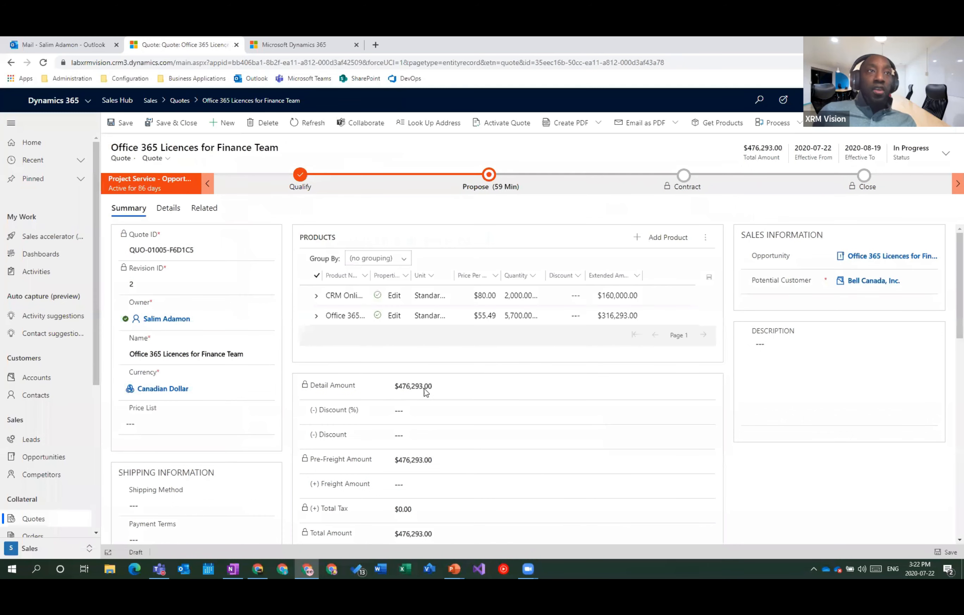
left_click(406, 410)
type("1")
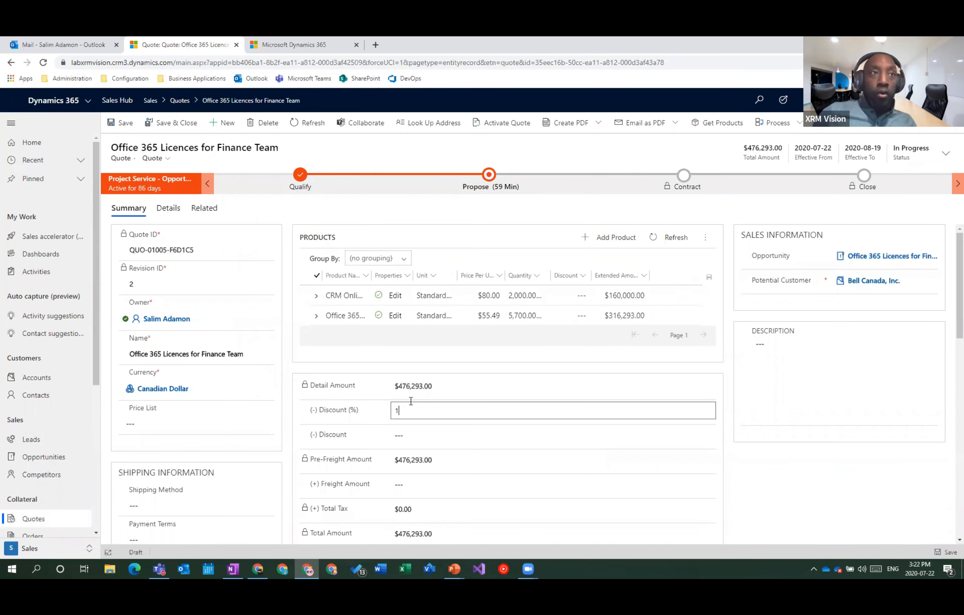
type("0")
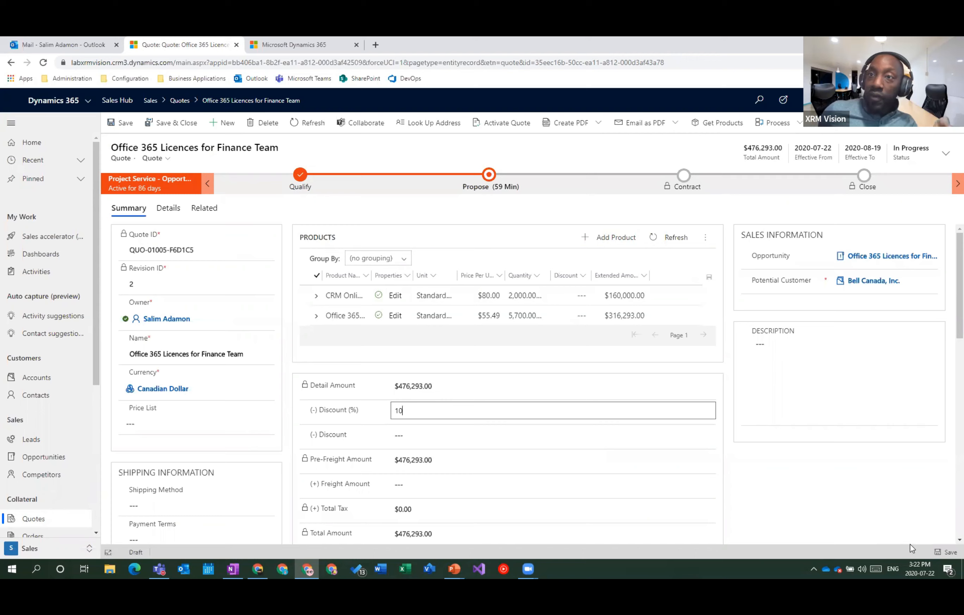
left_click(944, 551)
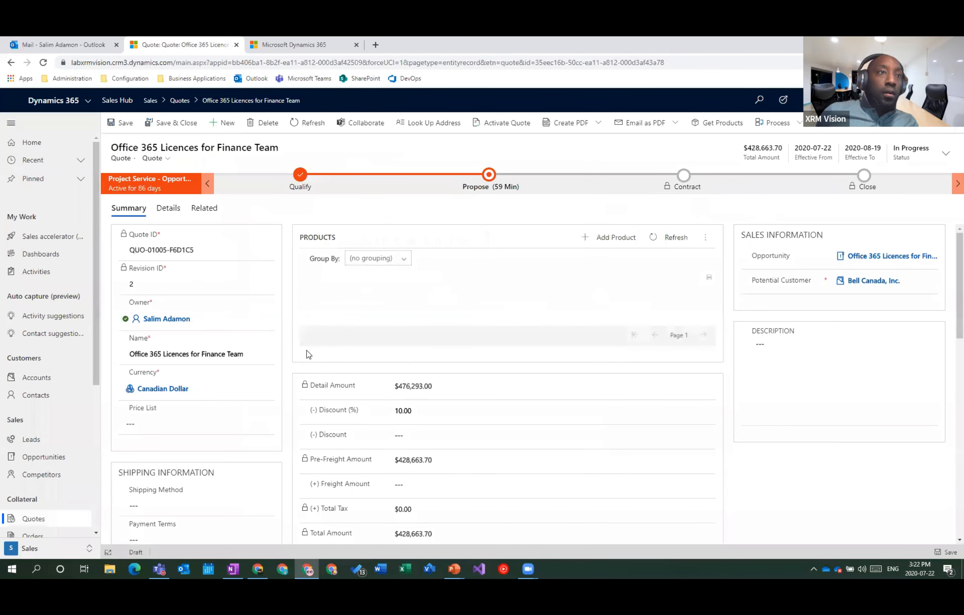
scroll(334, 411, "down", 2)
scroll(334, 416, "up", 2)
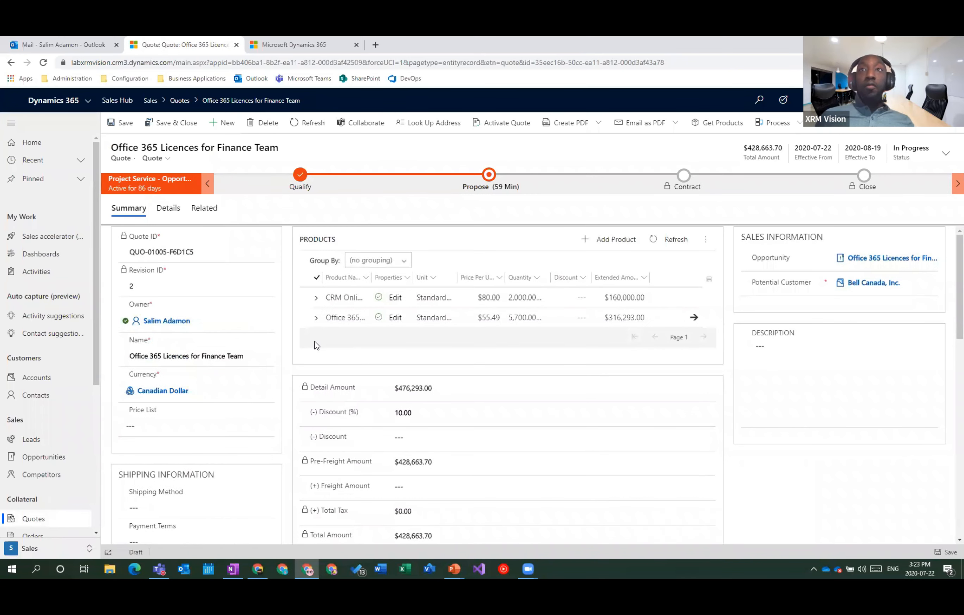
Email the quote as a PDF using the French customer quote template, "Imprimer un devis pour le client".
left_click(676, 123)
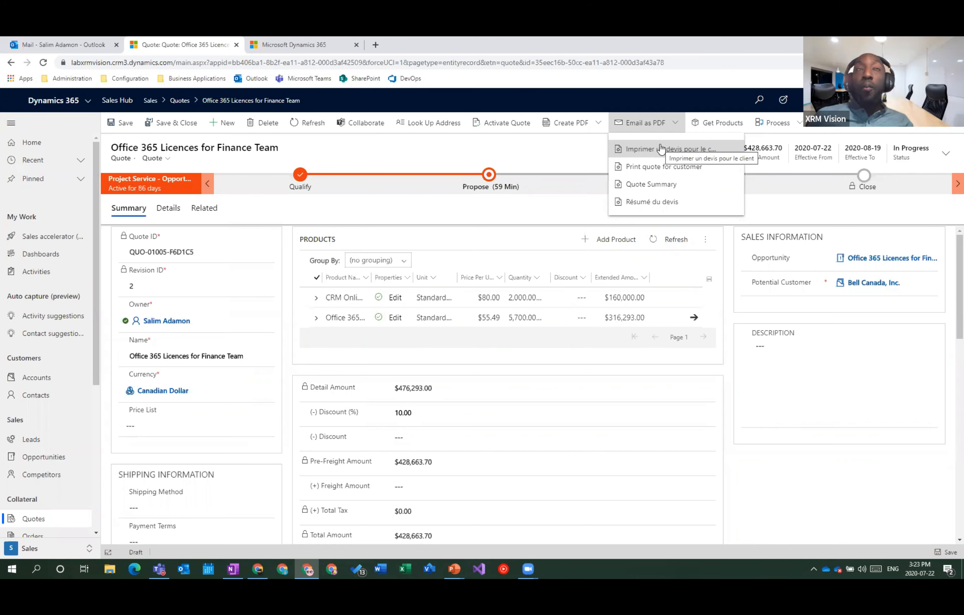
left_click(602, 126)
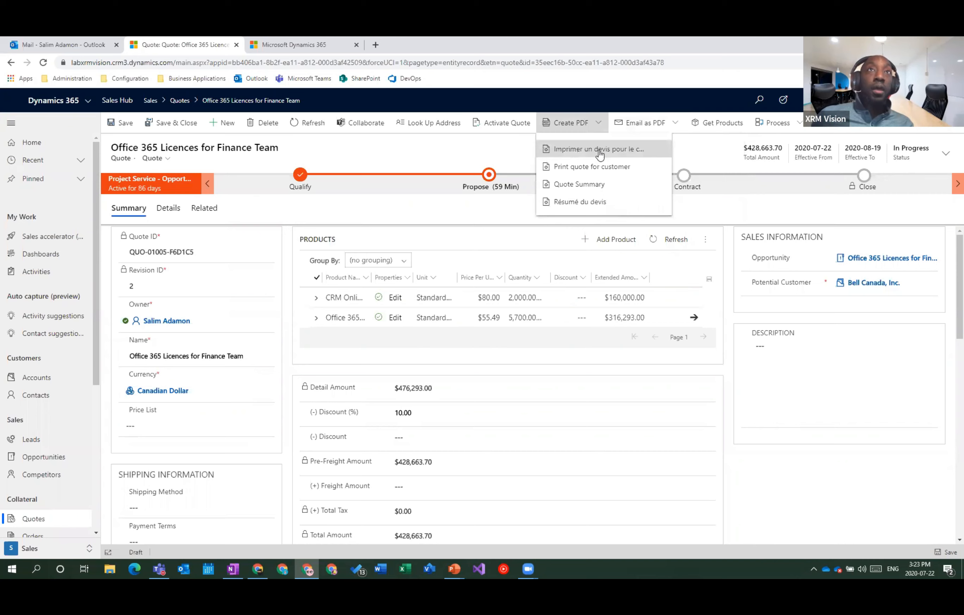
left_click(661, 125)
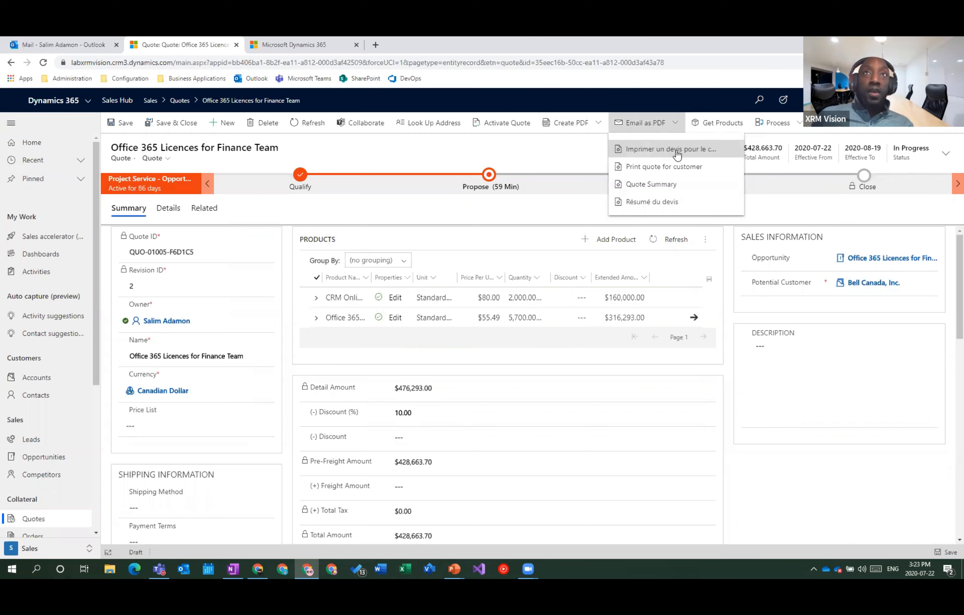
left_click(675, 152)
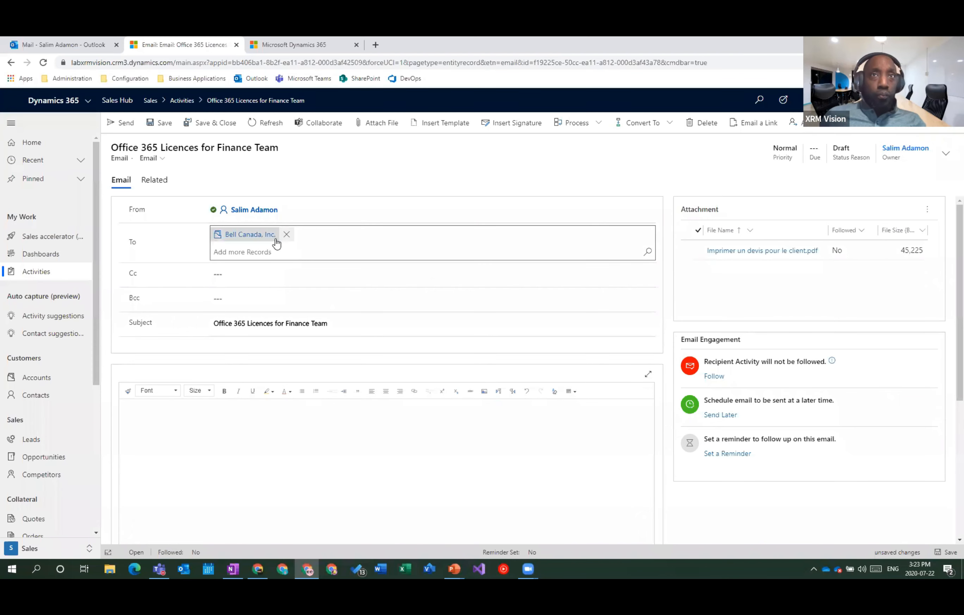
Download the email's attached quote PDF, examine its discount, total and product lines, and return to the draft email.
left_click(770, 254)
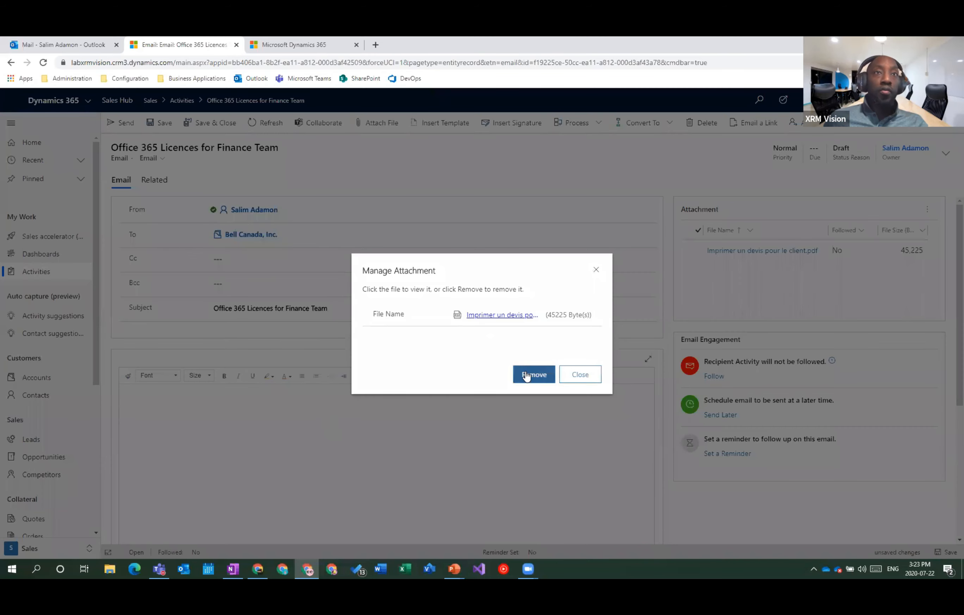
left_click(502, 315)
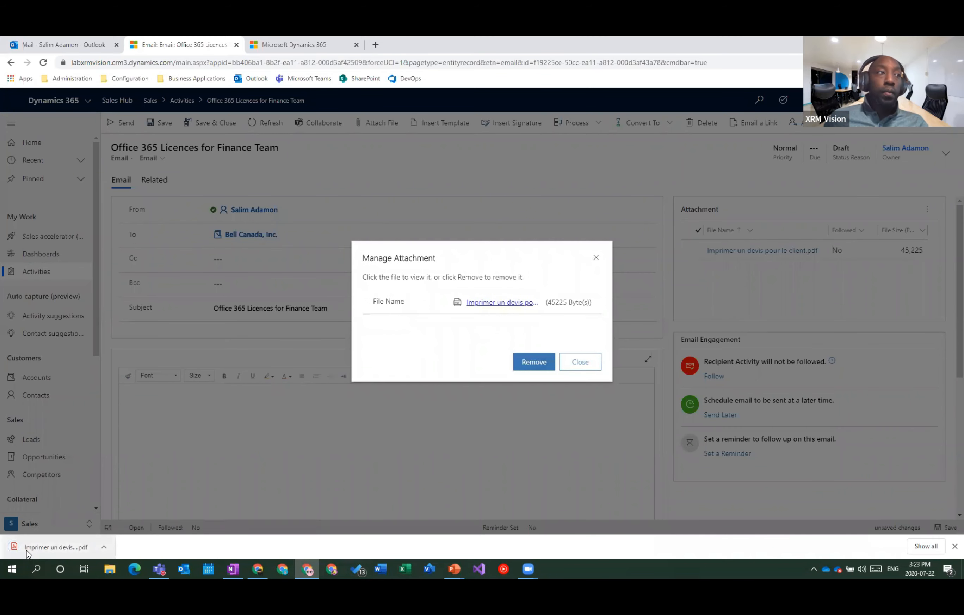
left_click(54, 555)
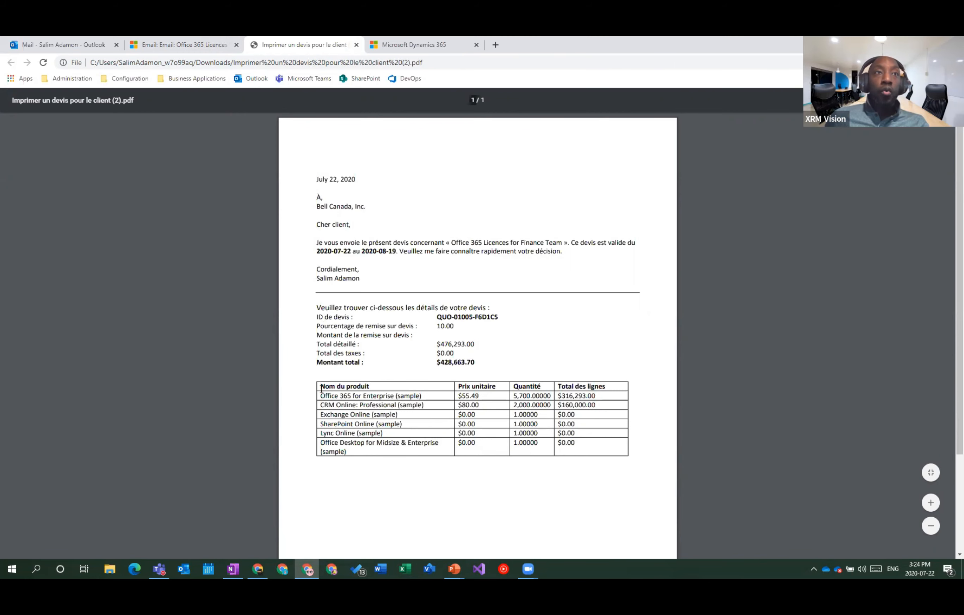
left_click_drag(321, 398, 504, 405)
left_click(503, 405)
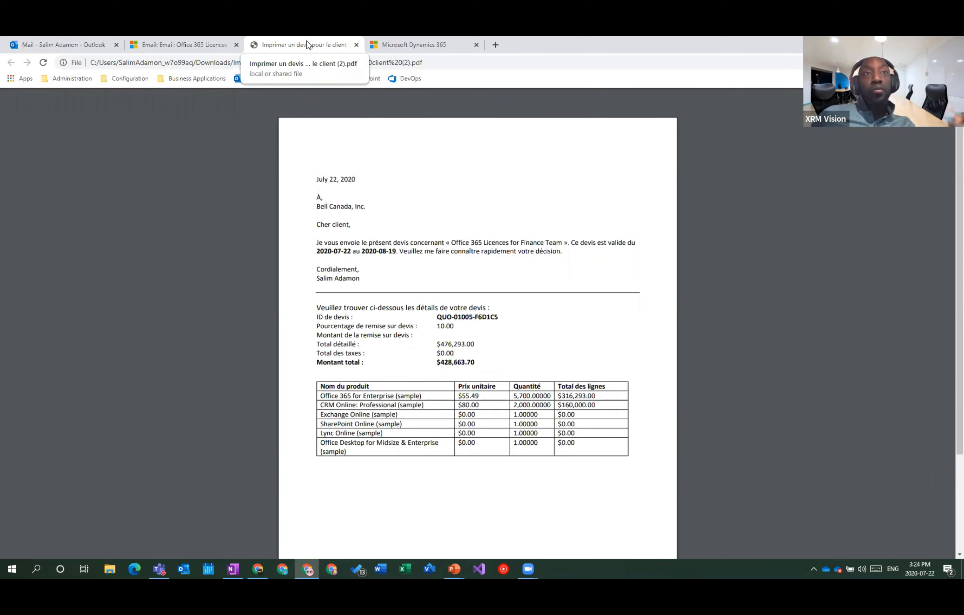
middle_click(284, 38)
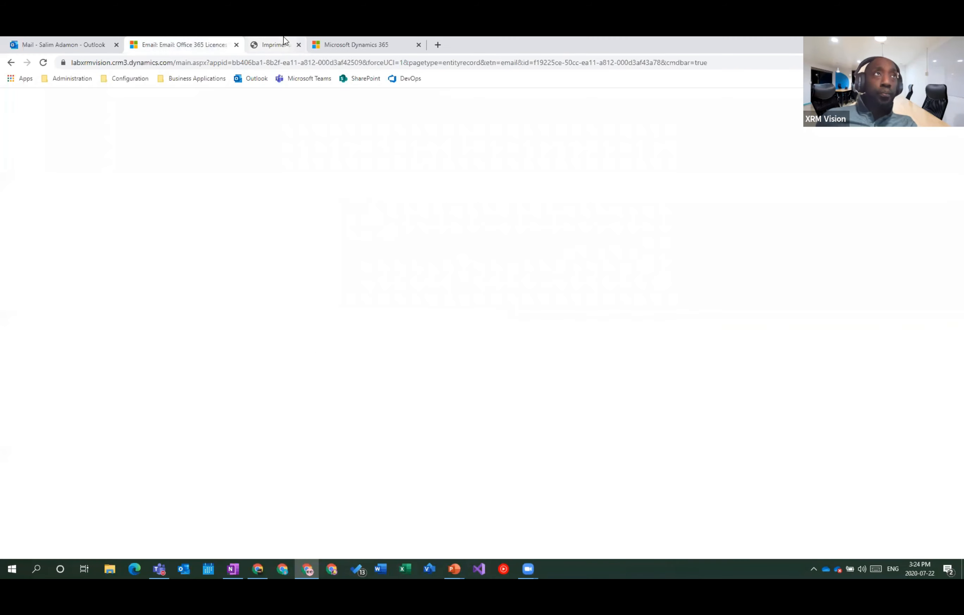
left_click(582, 376)
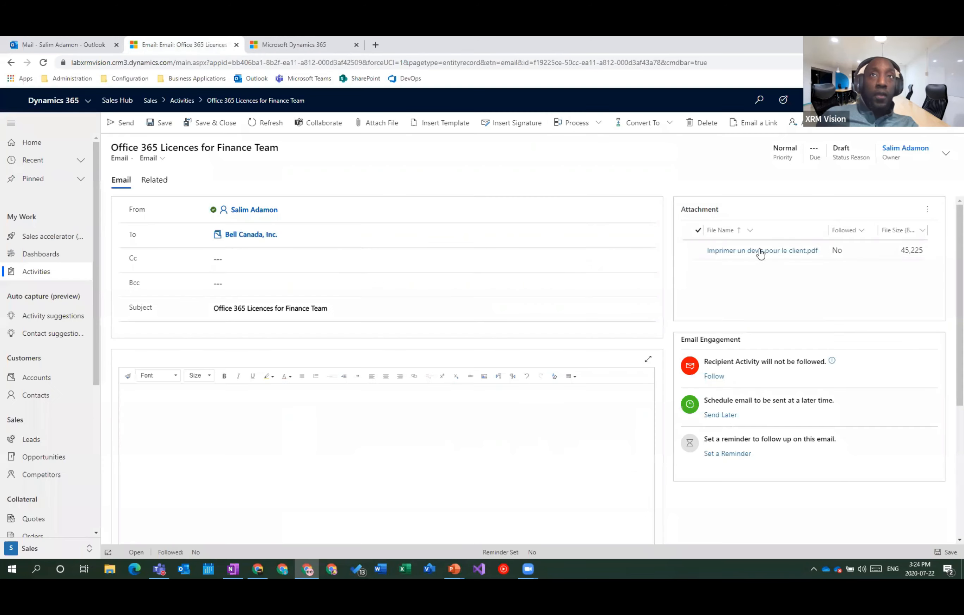
Search for the client contact by first name, add them as the email's recipient, and remove Bell Canada, Inc.
left_click(224, 445)
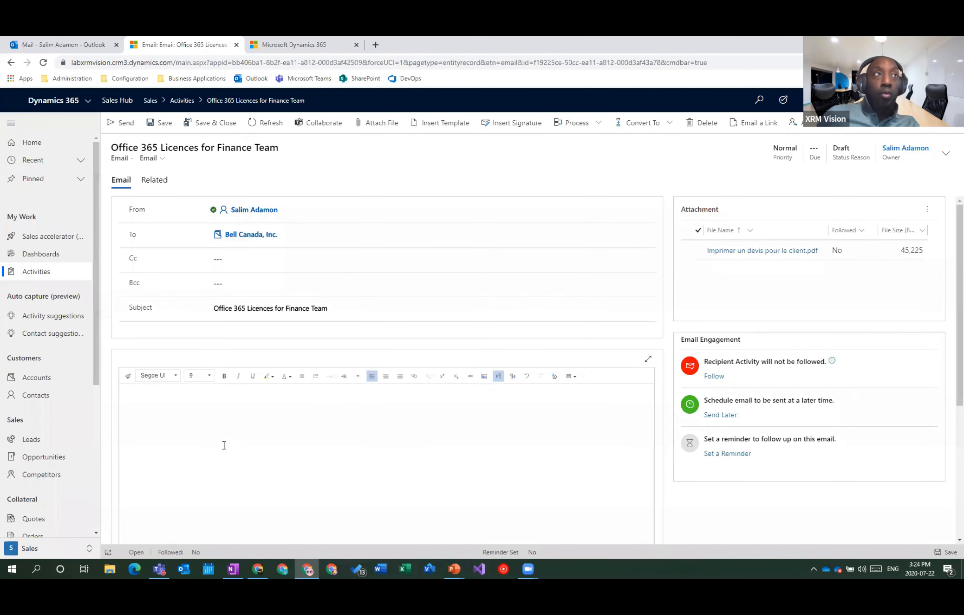
left_click(290, 238)
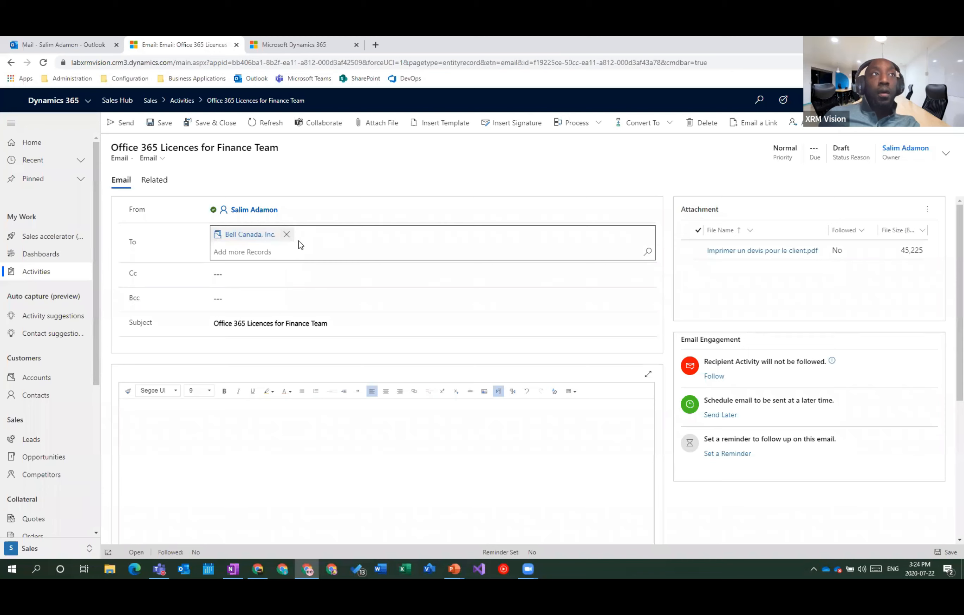
left_click(300, 253)
type("sebas")
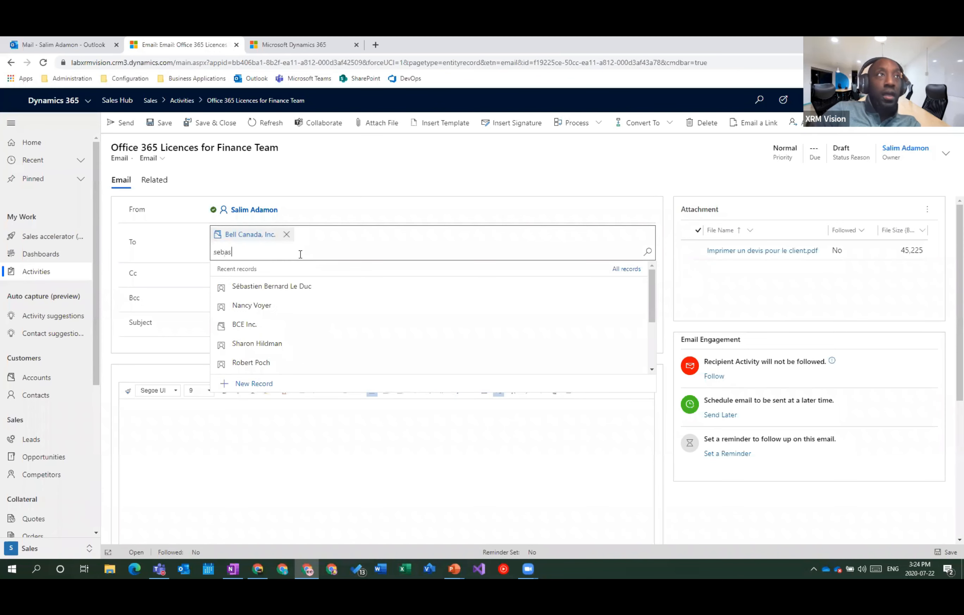
type("t")
key("BackSpace")
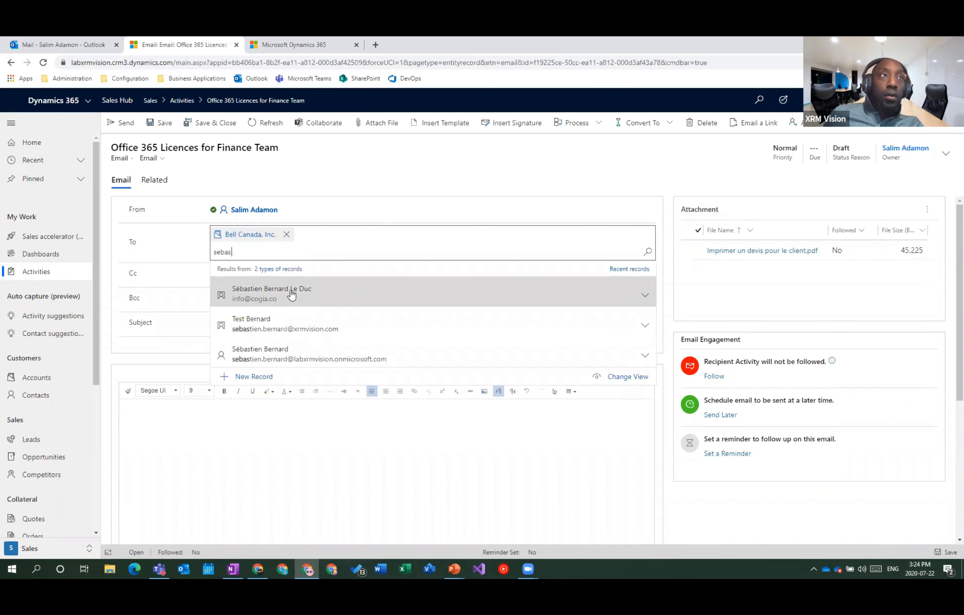
left_click(291, 295)
left_click(286, 234)
Write "Voici le document." as the email's message and send it.
left_click(243, 451)
type("Voici le document .")
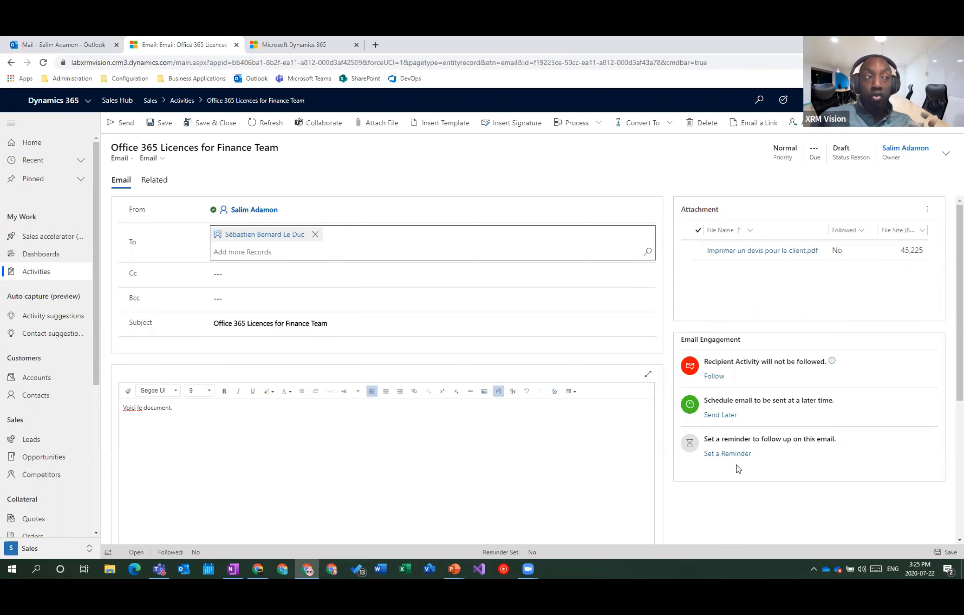
left_click(117, 123)
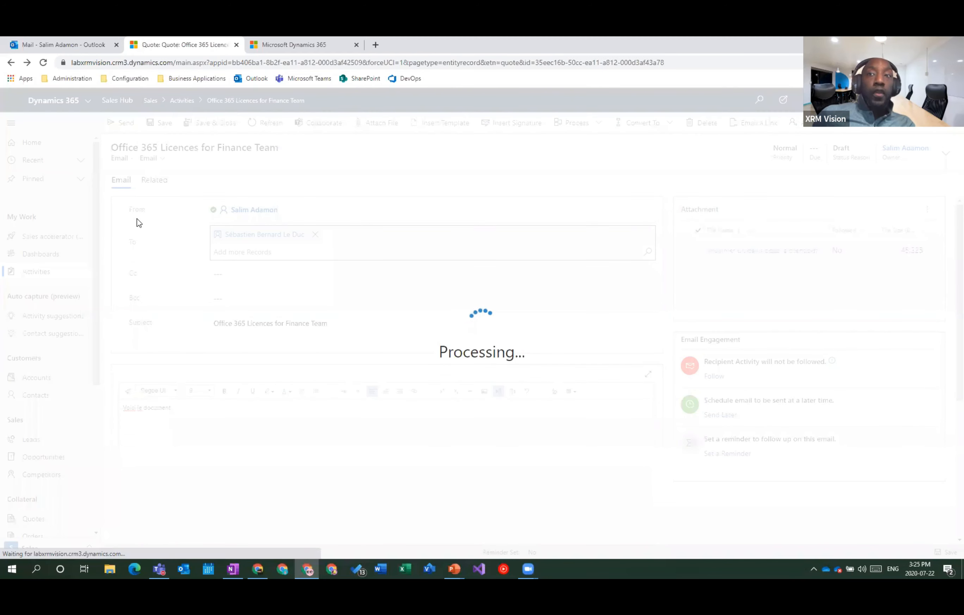